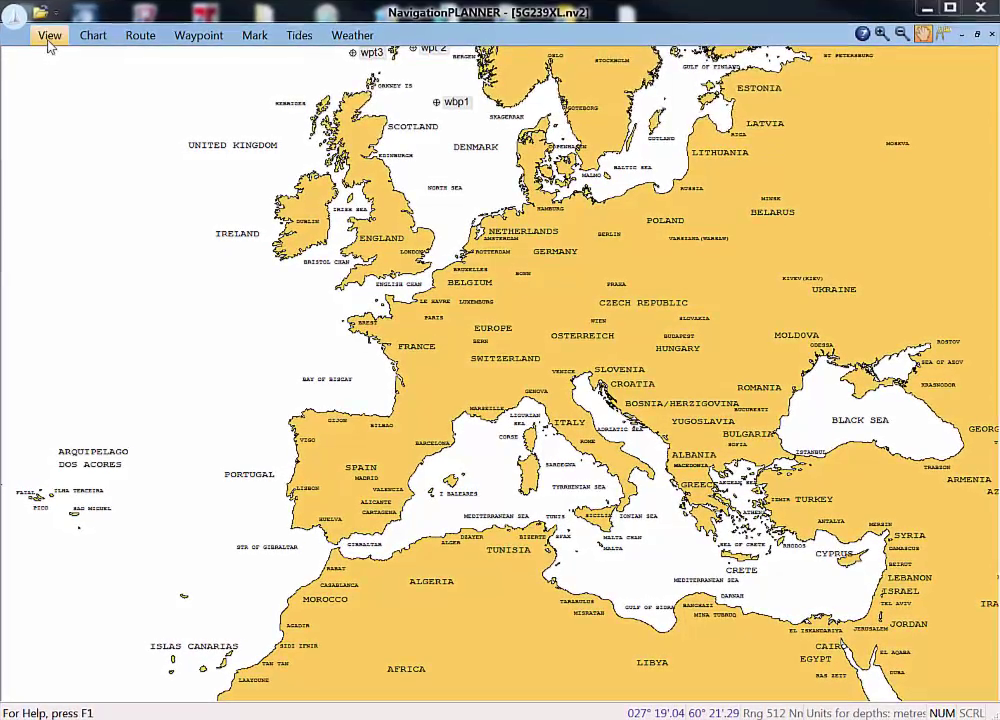
# Move the chart view over the Solent with the Drag tool at the 4.00 Nm range.
pyautogui.click(52, 40)
pyautogui.click(93, 80)
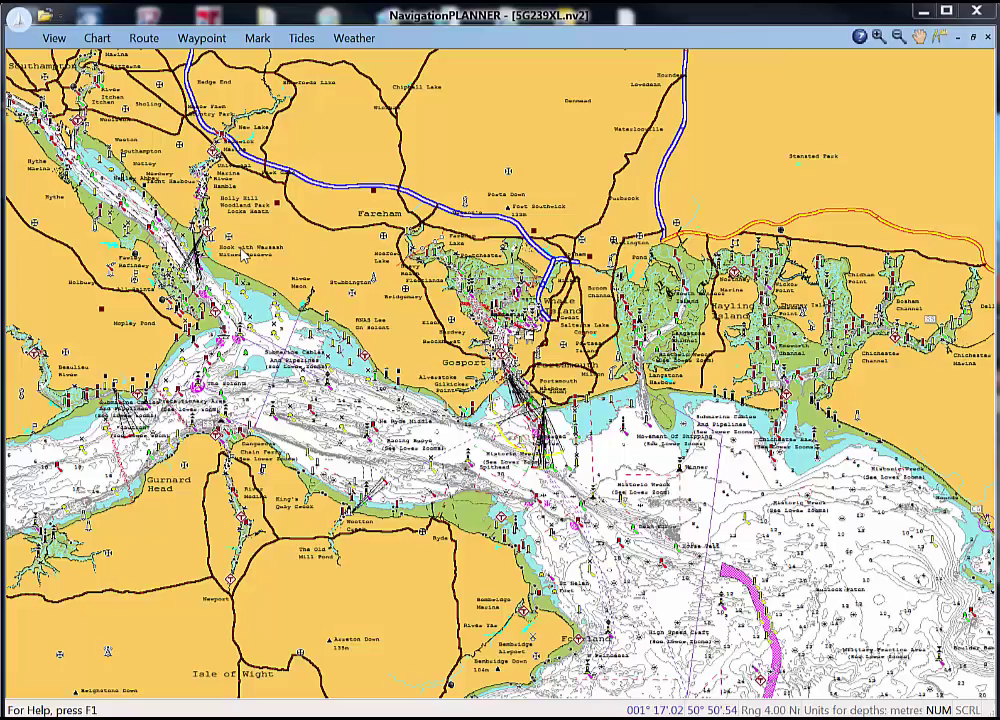
pyautogui.click(92, 38)
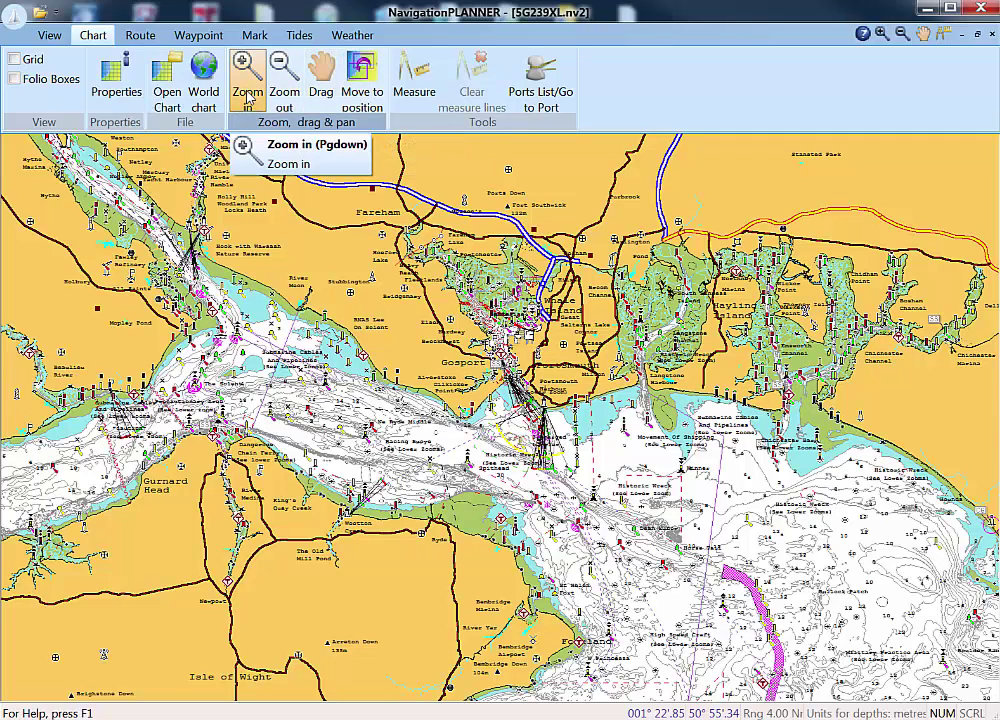
pyautogui.click(321, 88)
pyautogui.moveTo(431, 358); pyautogui.dragTo(381, 318)
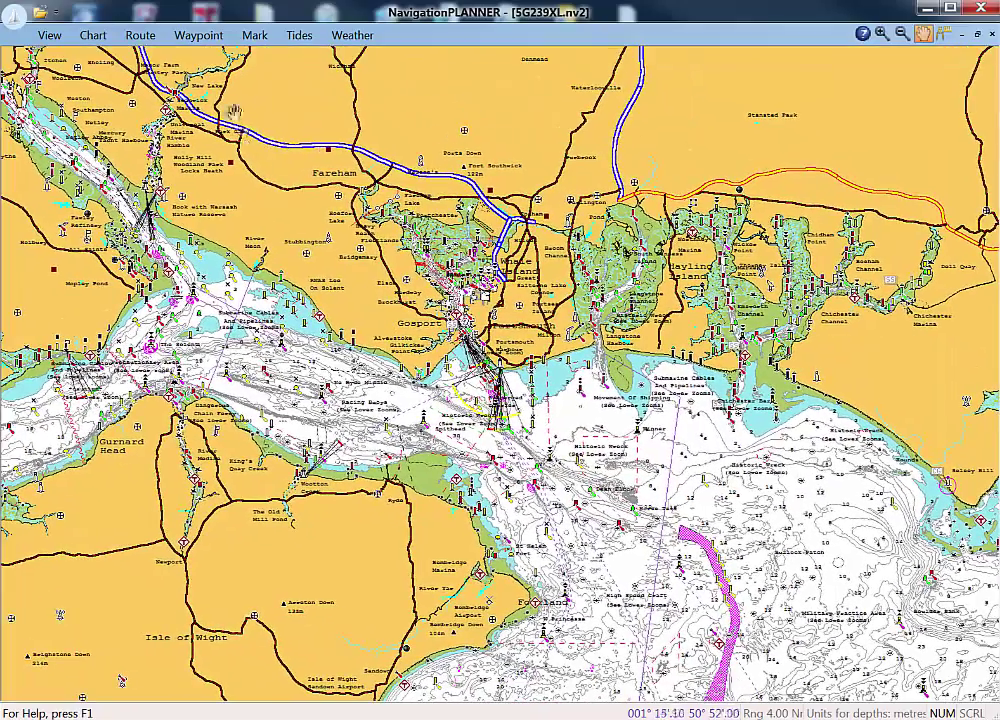
# Examine the Portsmouth Harbour entrance in detail down to a chart range of 0.25 Nm.
pyautogui.click(92, 35)
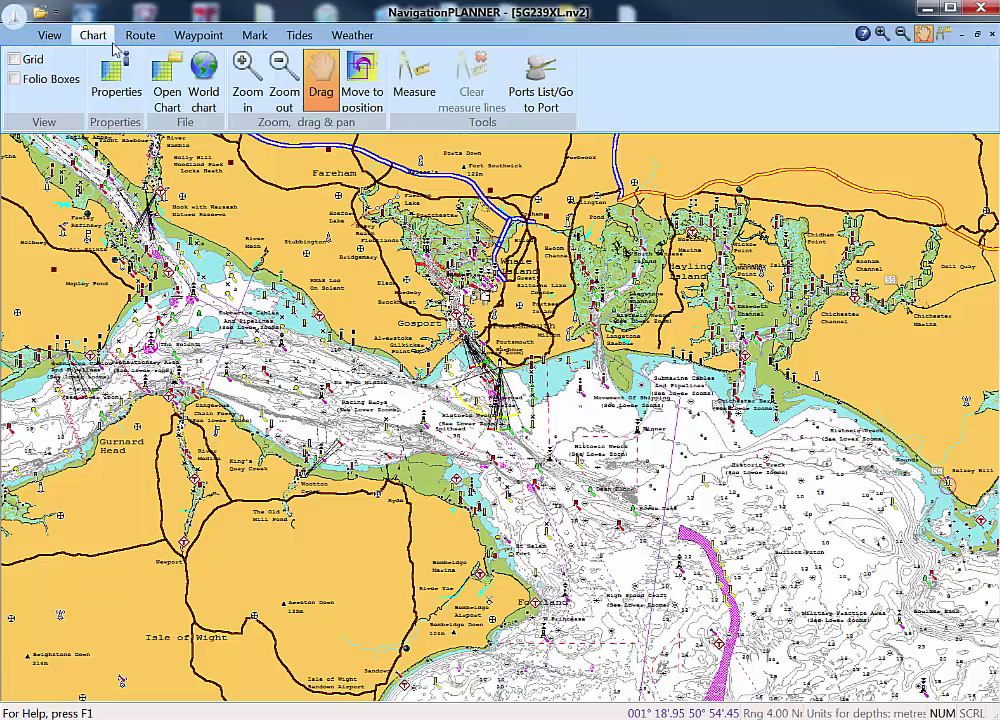
pyautogui.click(322, 100)
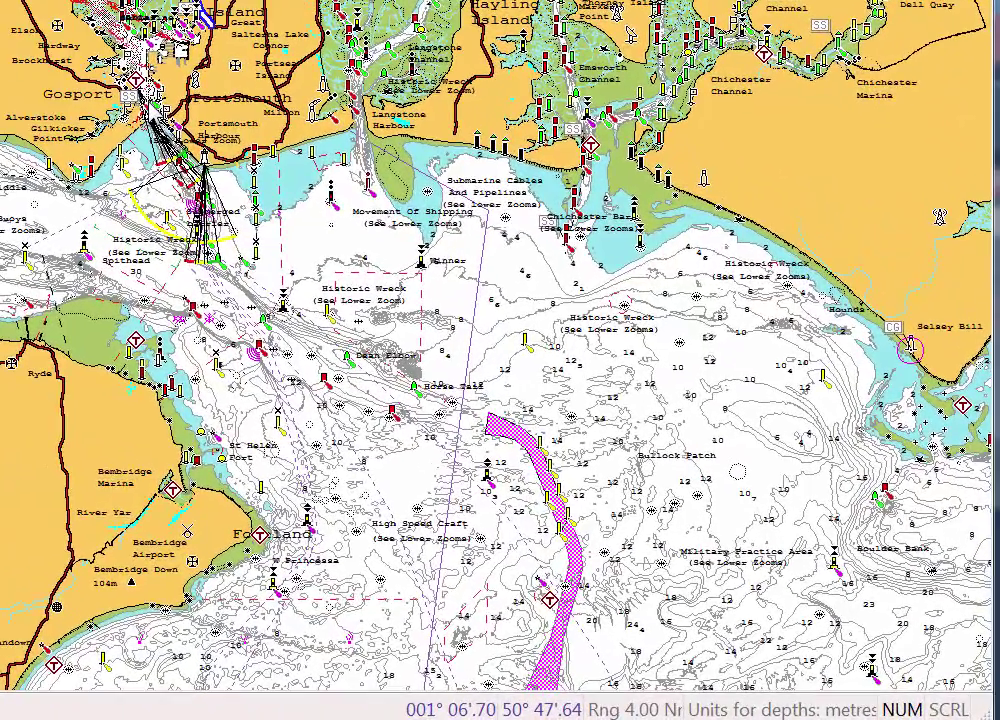
pyautogui.scroll(1, 199, 196)
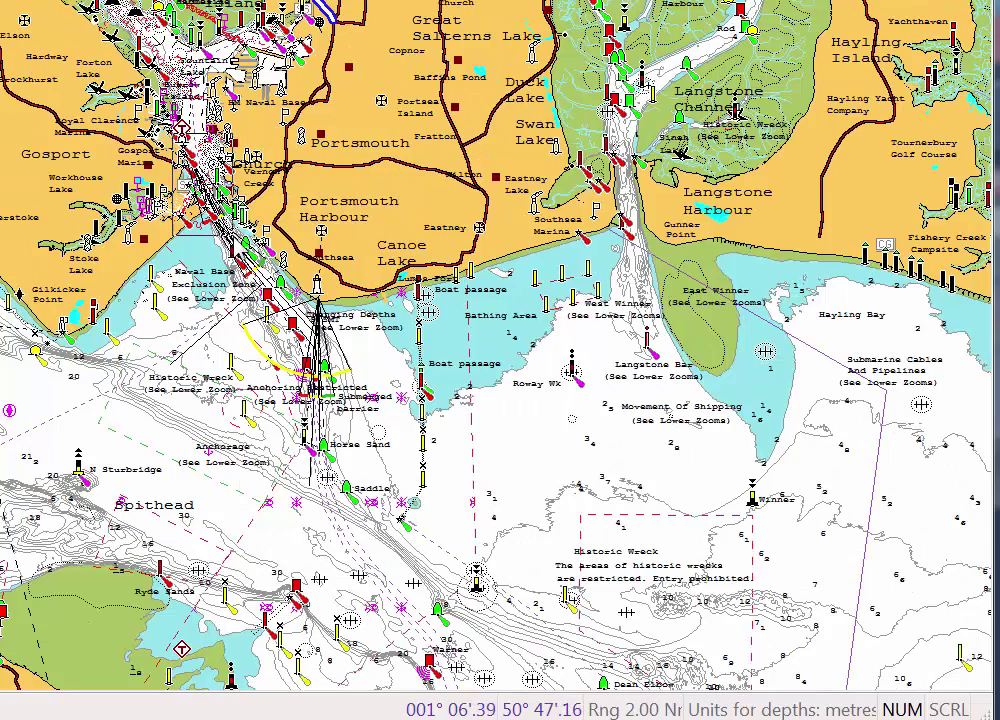
pyautogui.scroll(2, 200, 178)
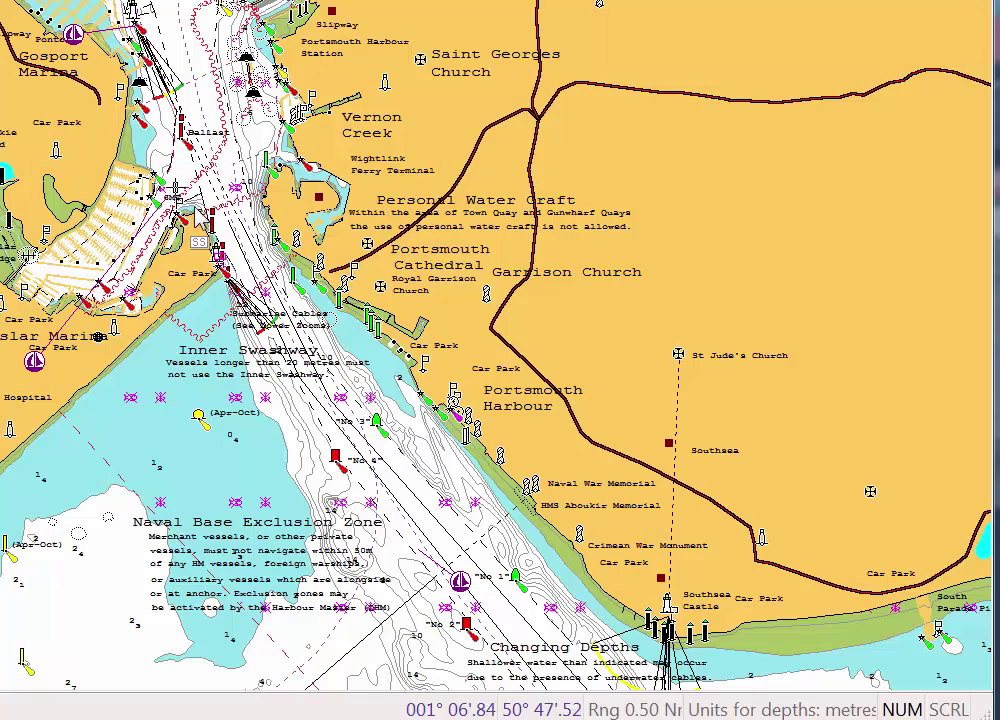
pyautogui.scroll(1, 165, 195)
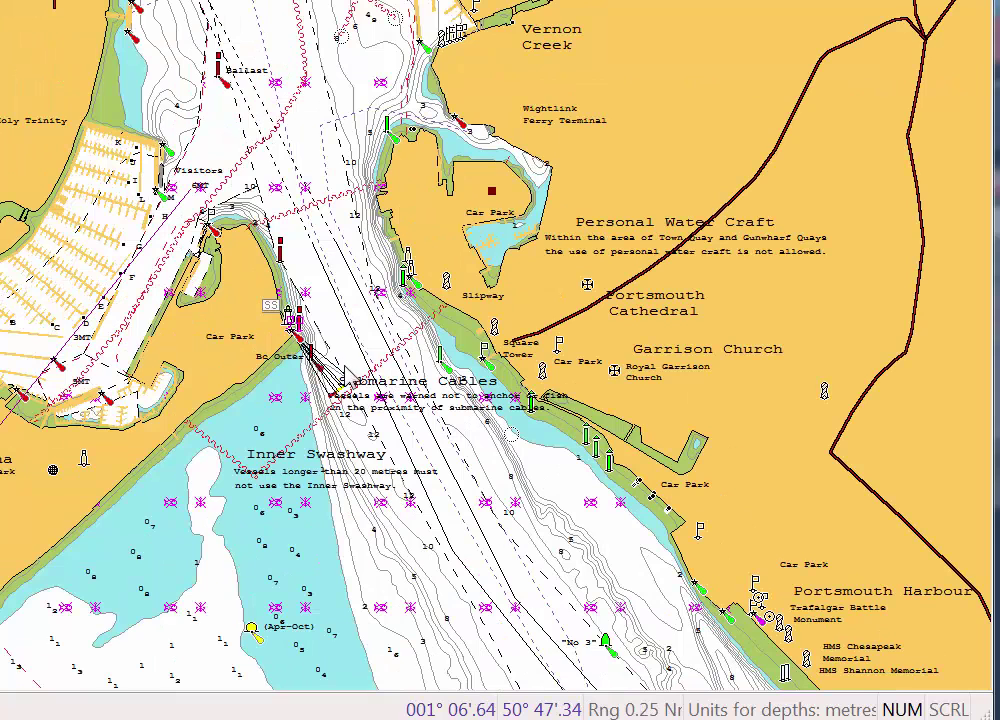
pyautogui.moveTo(341, 250); pyautogui.dragTo(471, 563)
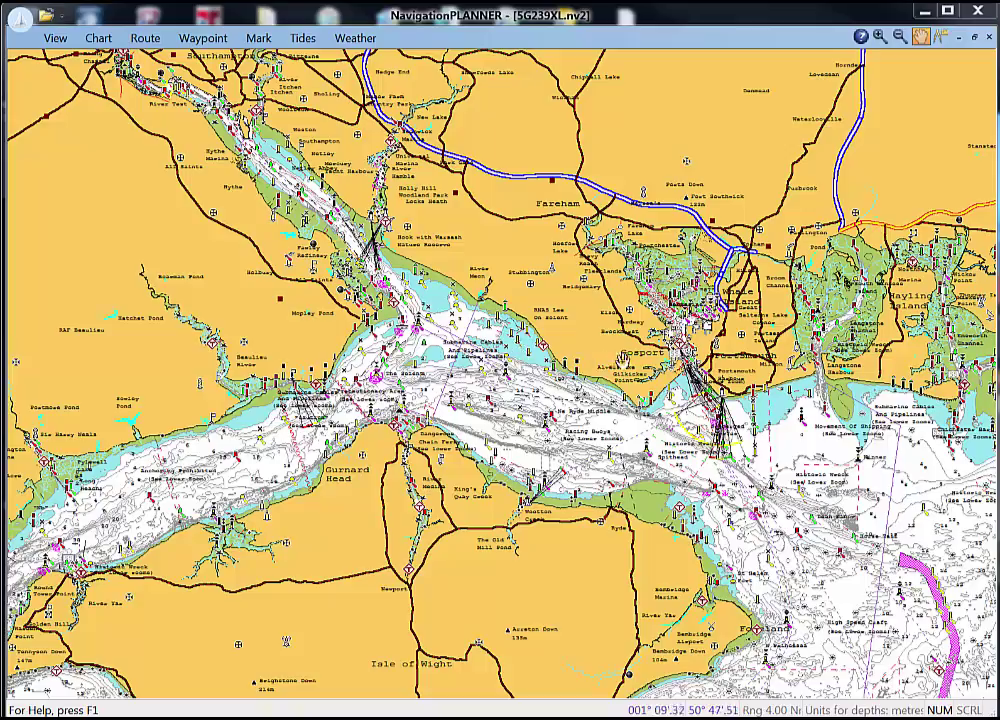
# Zoom in from the wider Solent view and bring Portsmouth Harbour and Gosport into view at a range of 1.00 Nm.
pyautogui.click(98, 37)
pyautogui.click(249, 72)
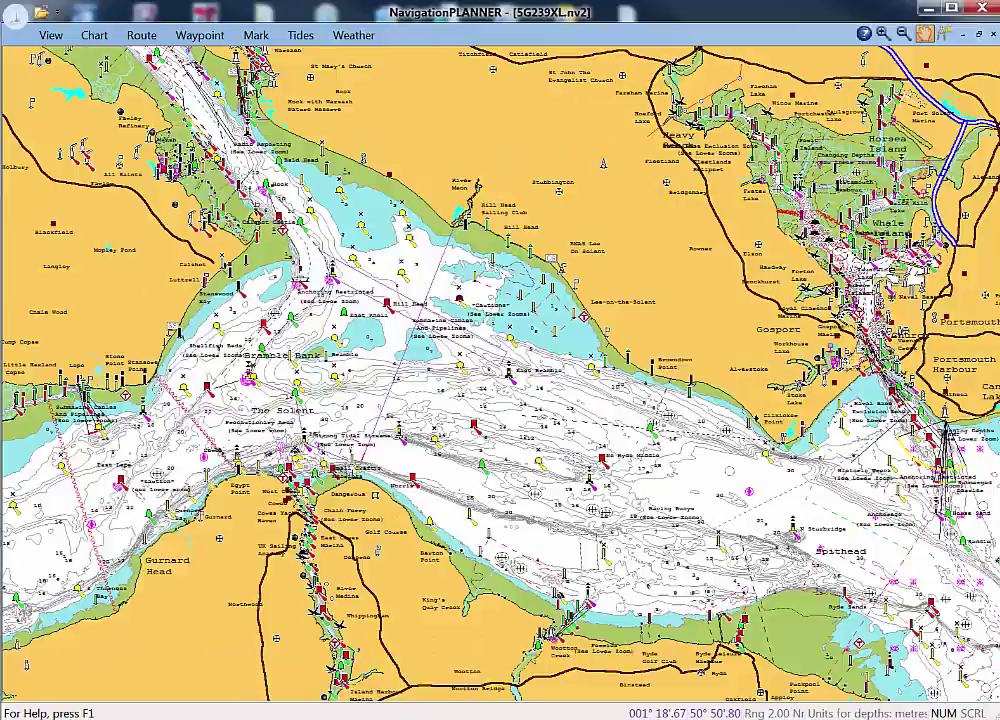
pyautogui.moveTo(526, 197); pyautogui.dragTo(334, 244)
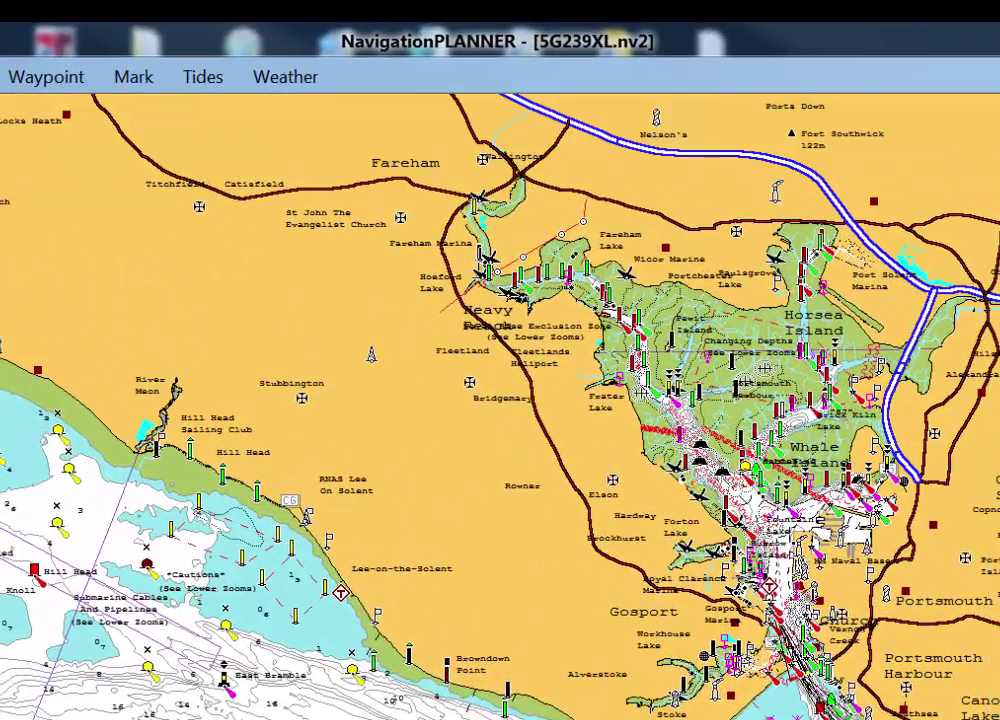
pyautogui.click(2, 77)
pyautogui.click(119, 152)
pyautogui.moveTo(370, 411); pyautogui.dragTo(200, 457)
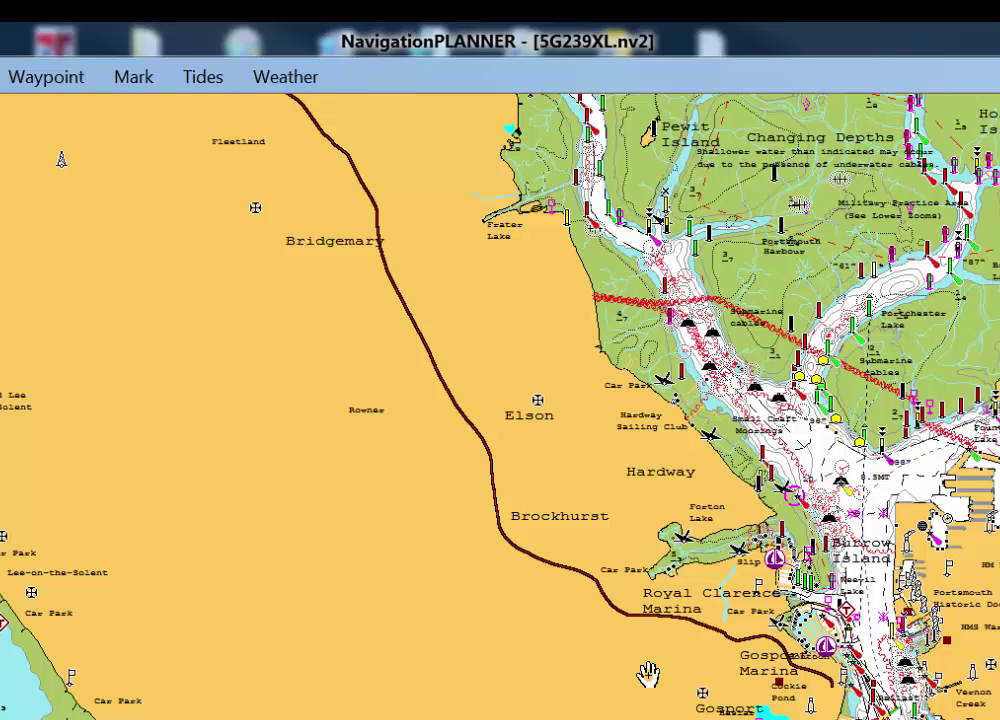
pyautogui.moveTo(648, 675); pyautogui.dragTo(547, 668)
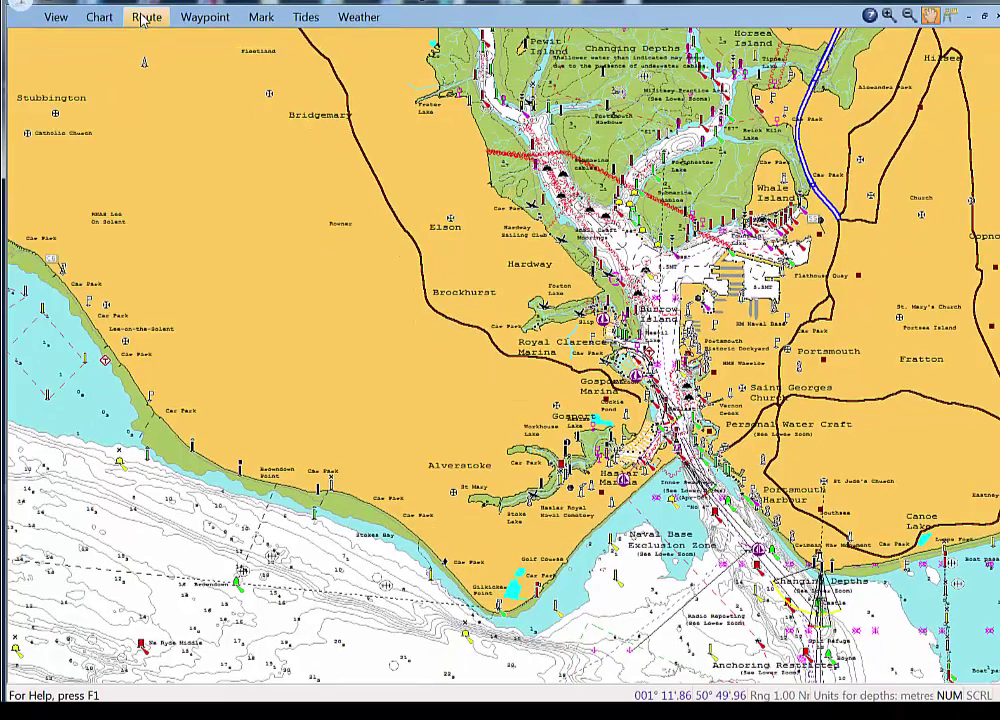
# Zoom in on Gosport Marina and the Haslar area to a range of 0.25 Nm to examine the marina detail.
pyautogui.click(145, 17)
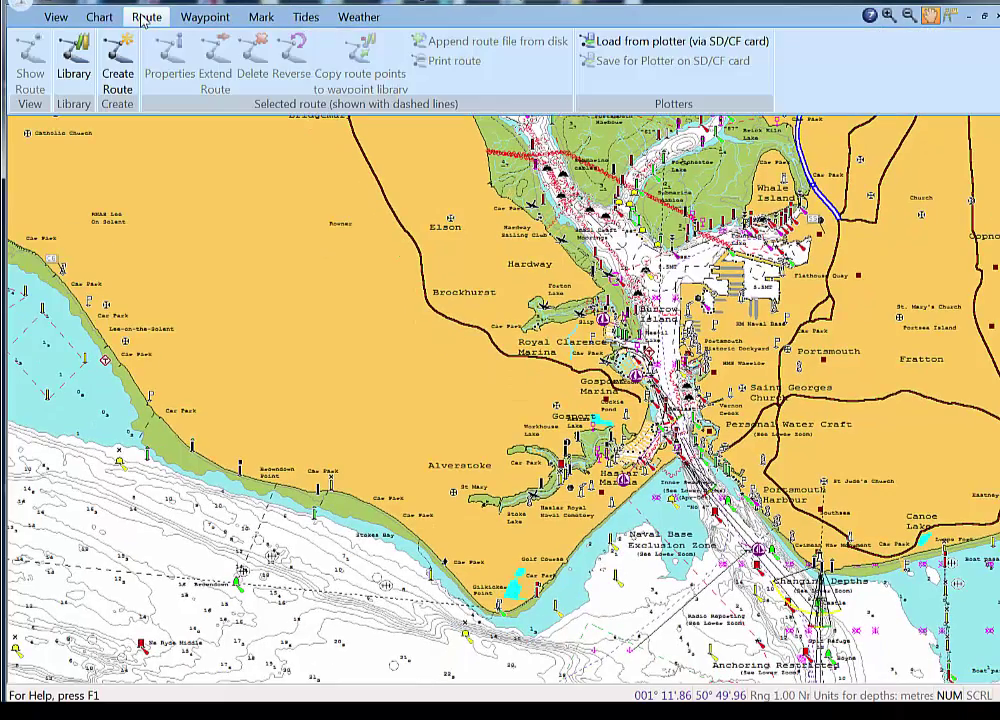
pyautogui.click(98, 17)
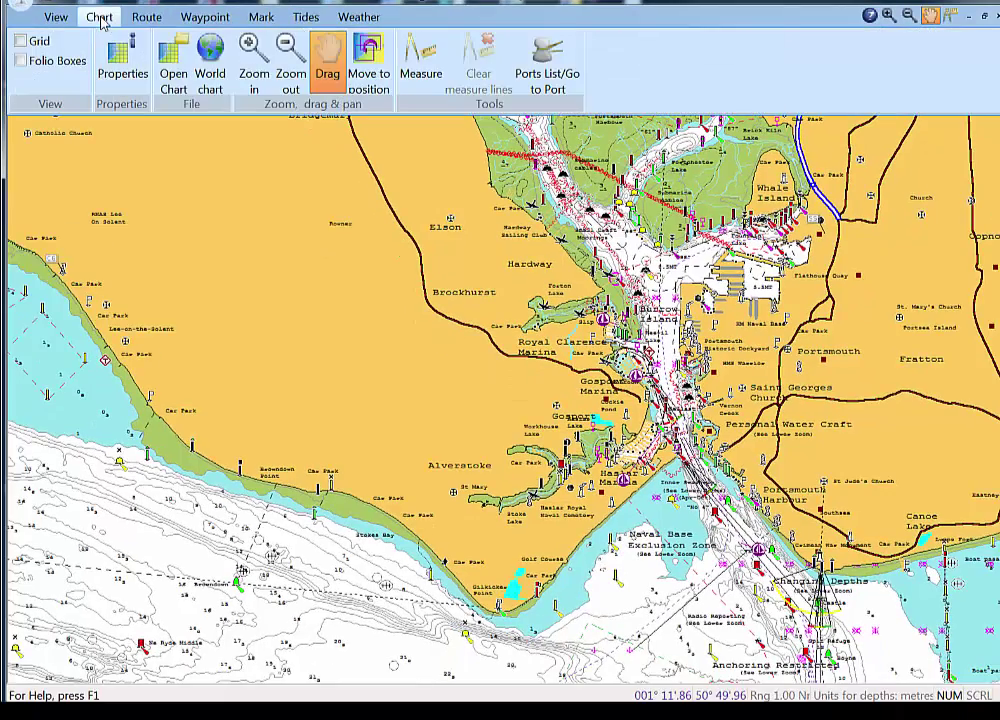
pyautogui.click(256, 67)
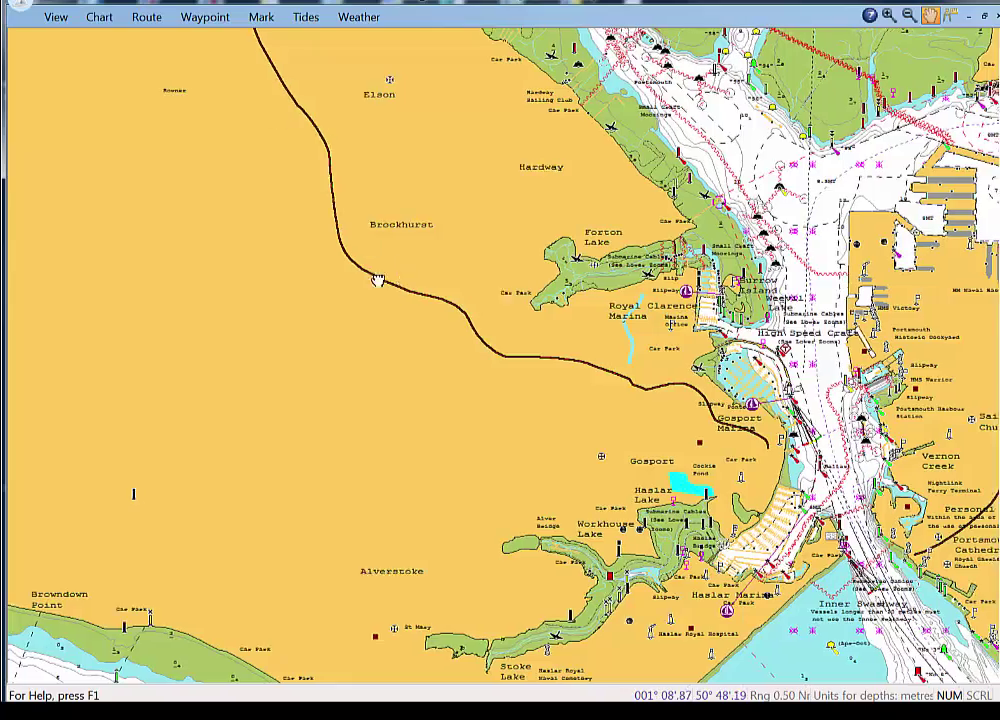
pyautogui.moveTo(379, 281); pyautogui.dragTo(227, 232)
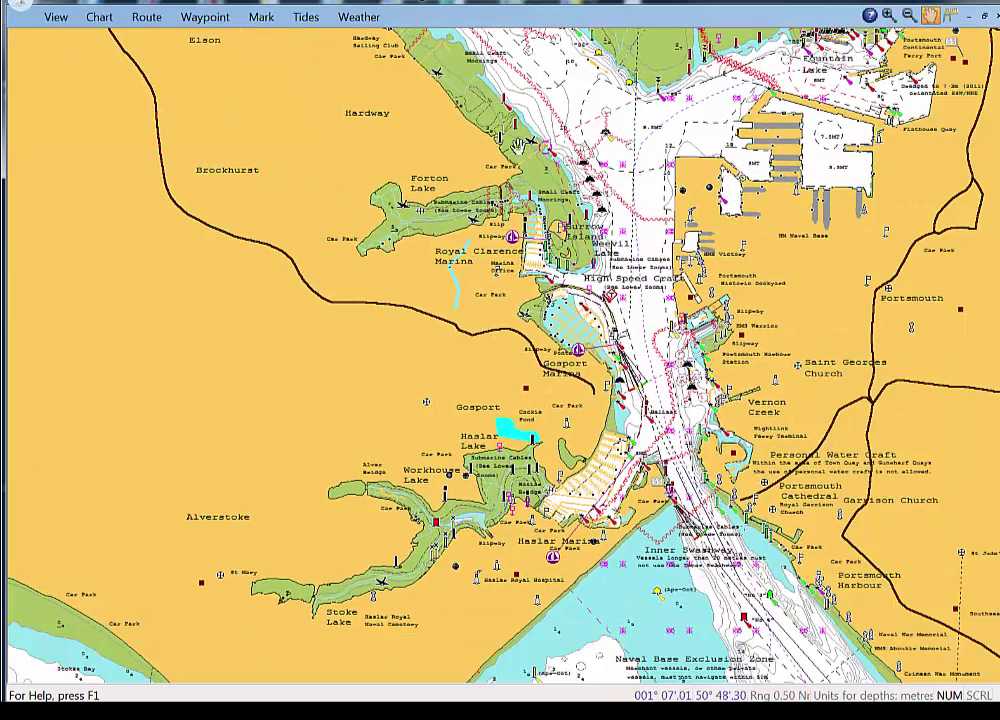
pyautogui.click(99, 17)
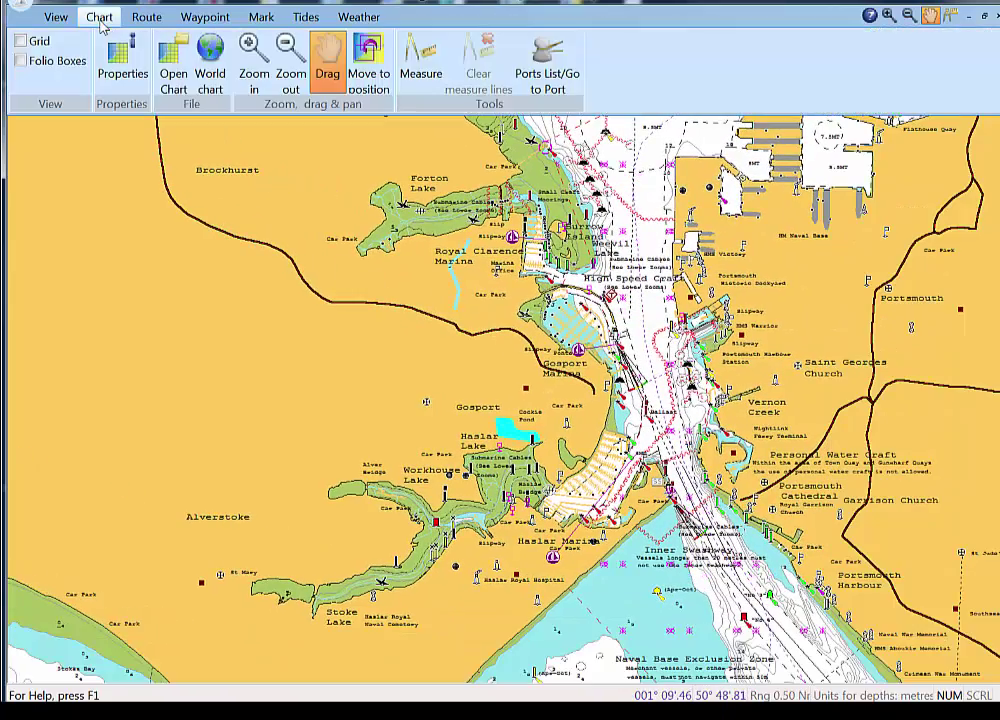
pyautogui.click(254, 62)
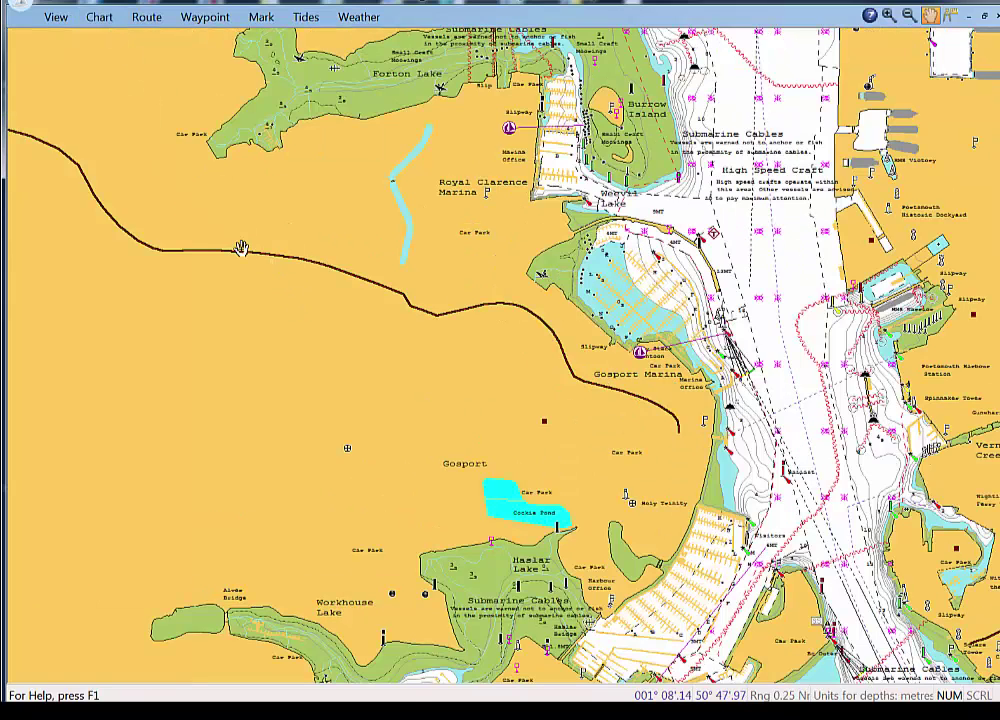
# Set the safety contour value for the chart's depth areas to 3.0 metres and apply the chart properties.
pyautogui.click(92, 18)
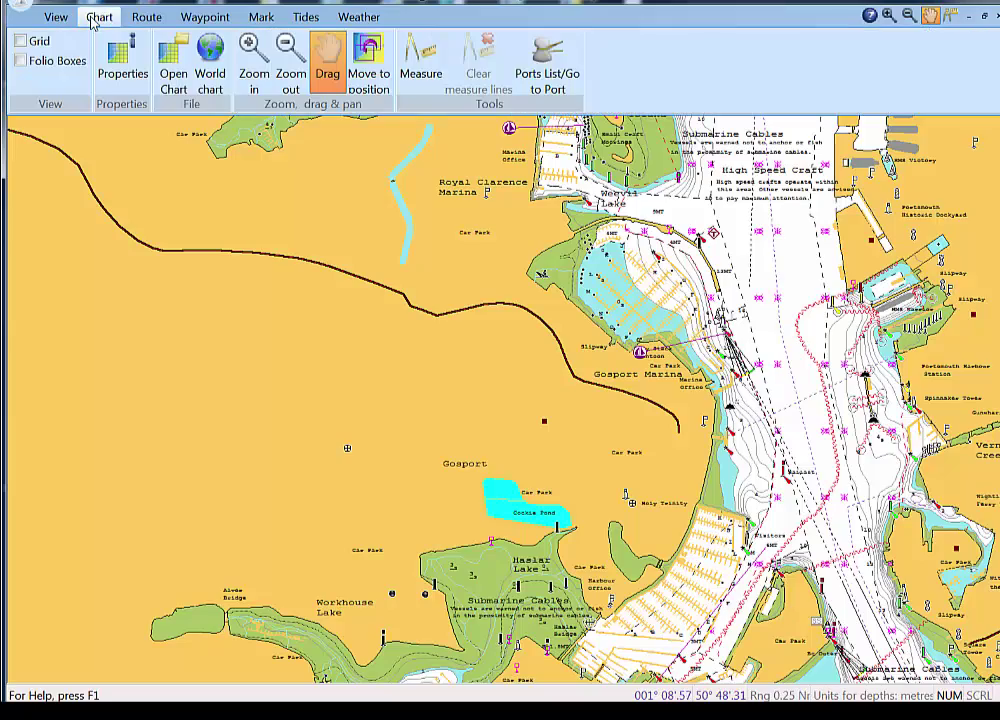
pyautogui.click(122, 60)
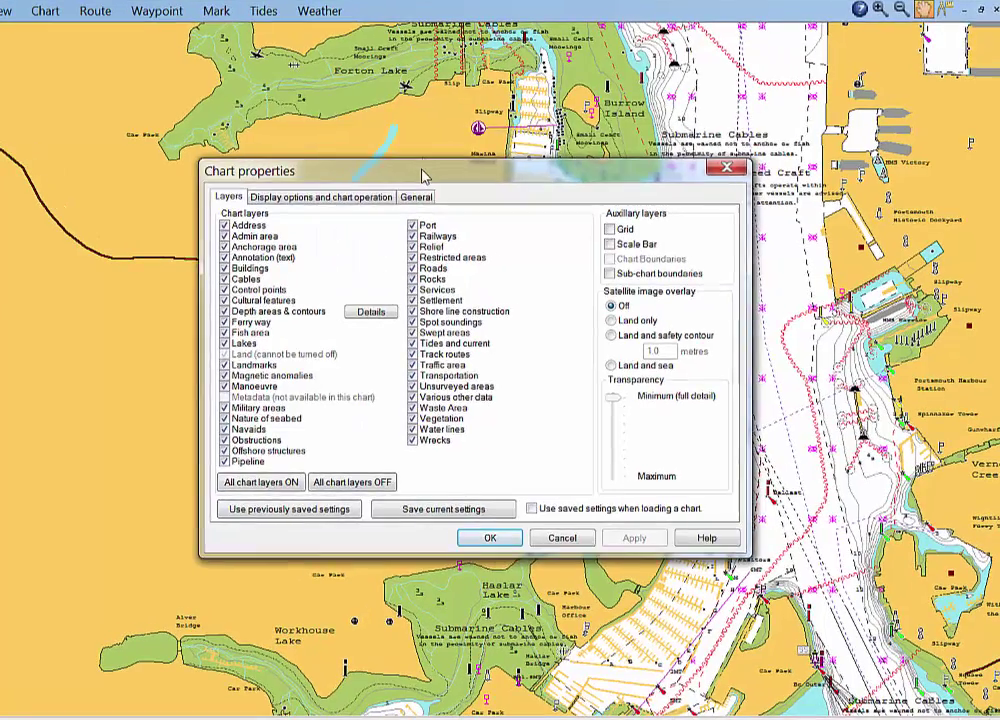
pyautogui.moveTo(420, 173); pyautogui.dragTo(415, 122)
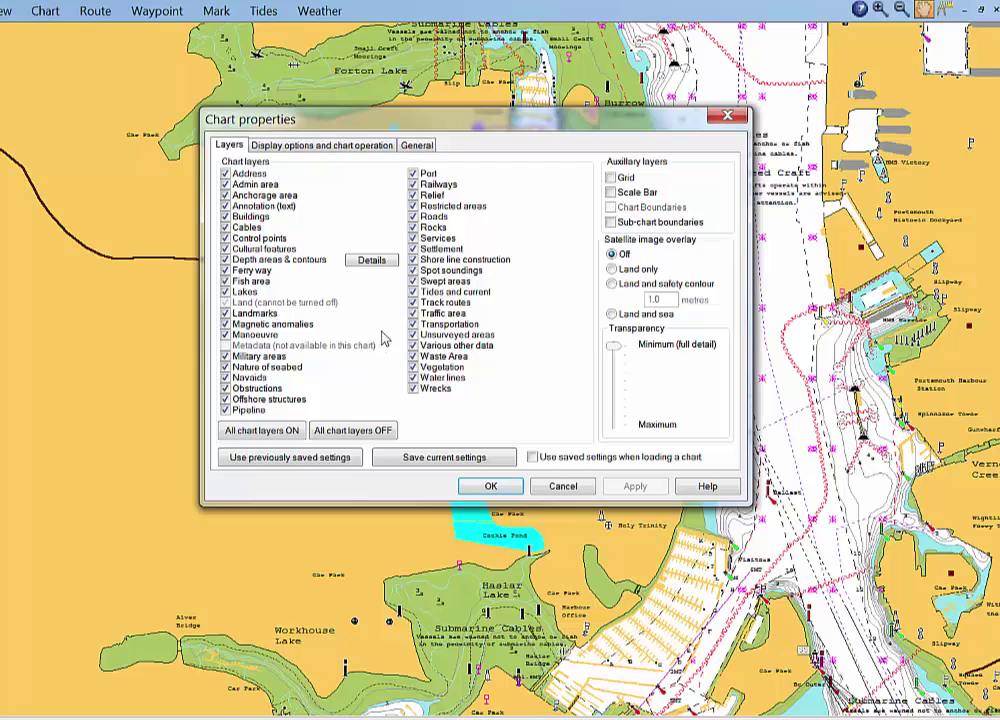
pyautogui.click(367, 262)
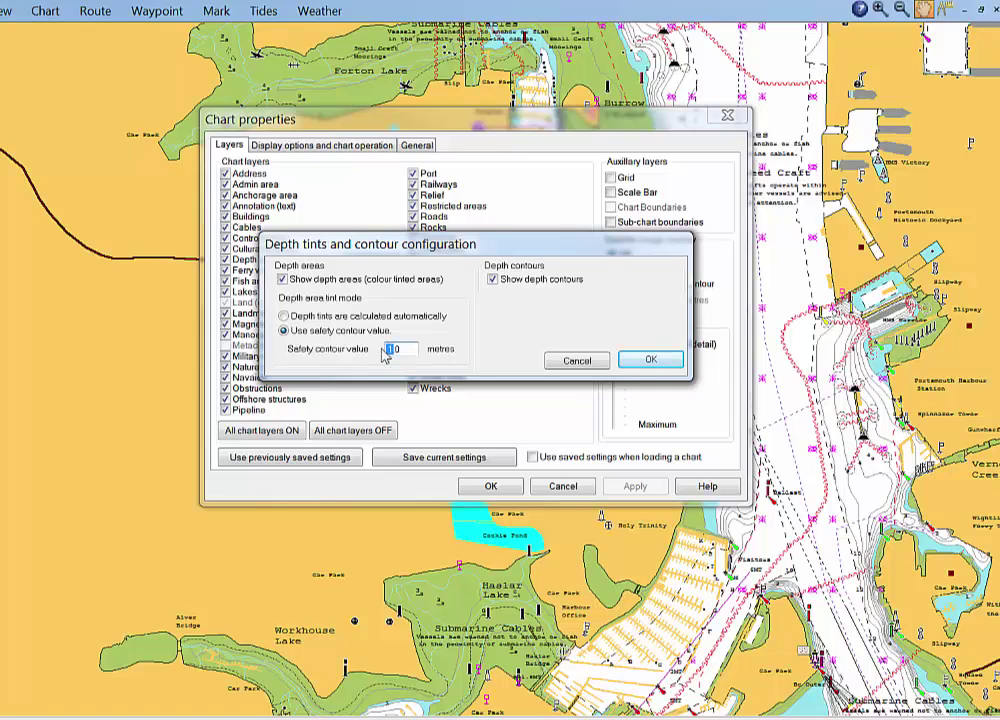
pyautogui.click(650, 362)
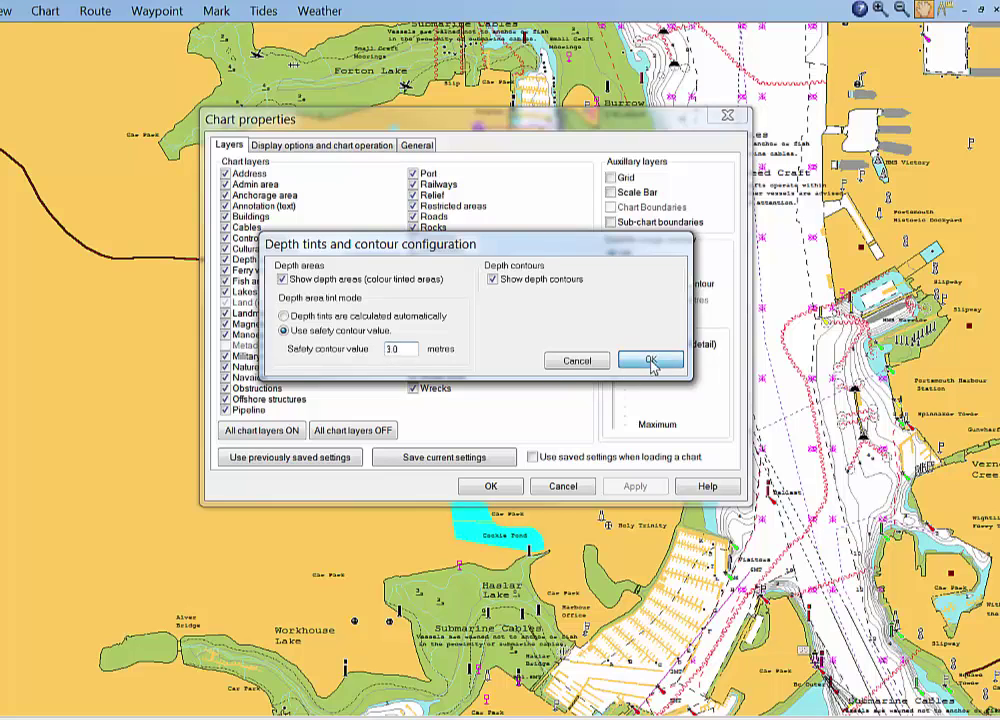
pyautogui.click(636, 487)
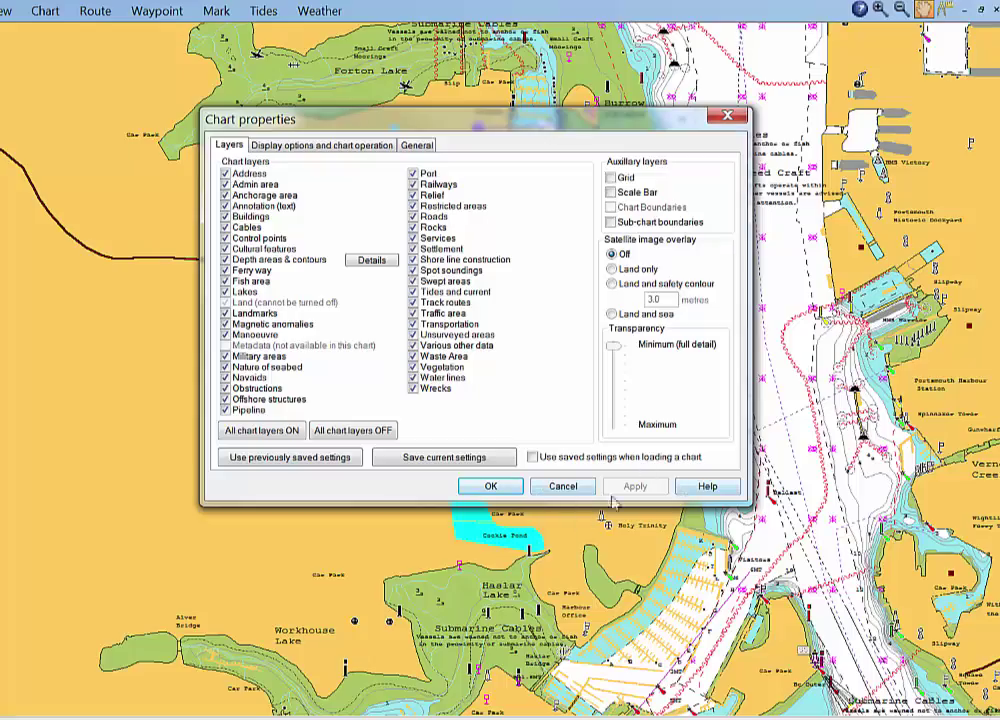
pyautogui.click(500, 486)
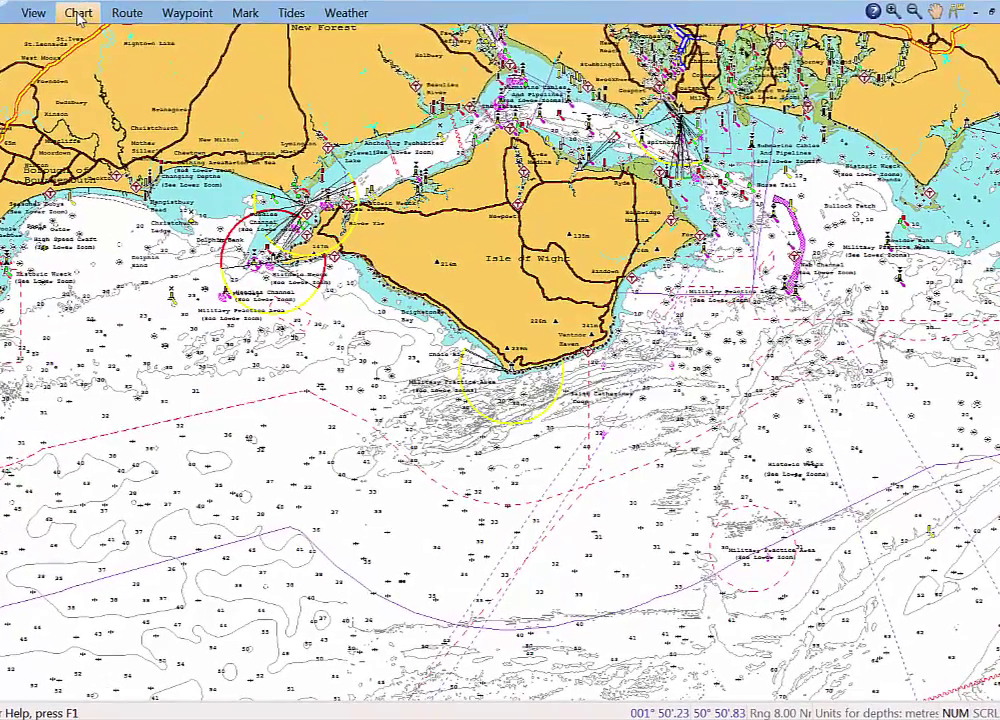
# Load the Navionics chart 46XG S UK and Western Europe stored on drive C.
pyautogui.click(78, 14)
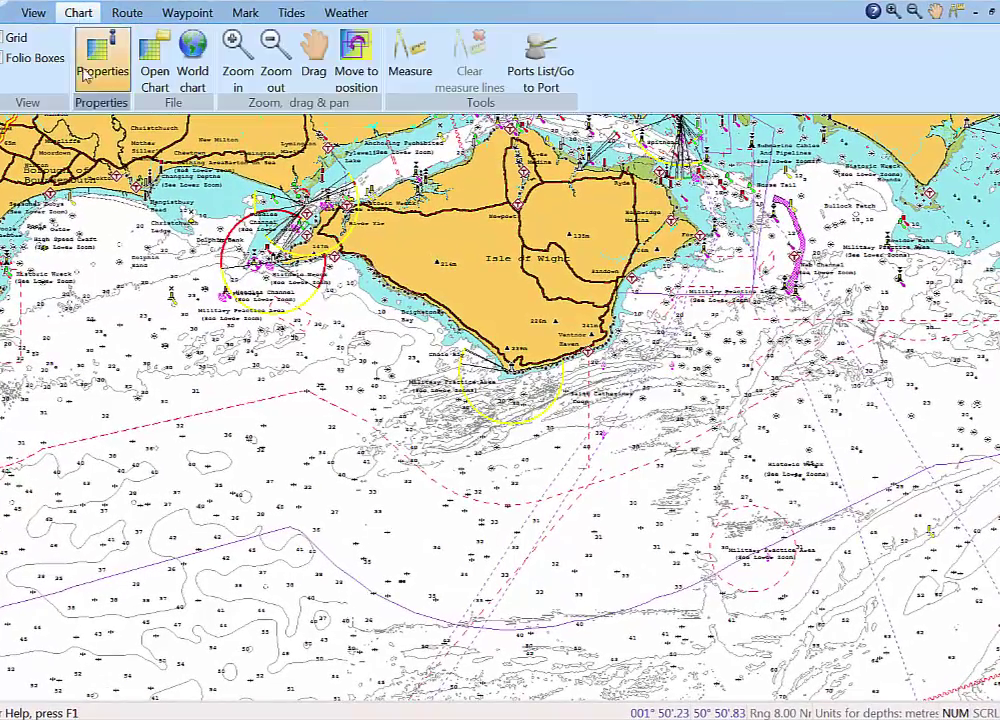
pyautogui.click(160, 63)
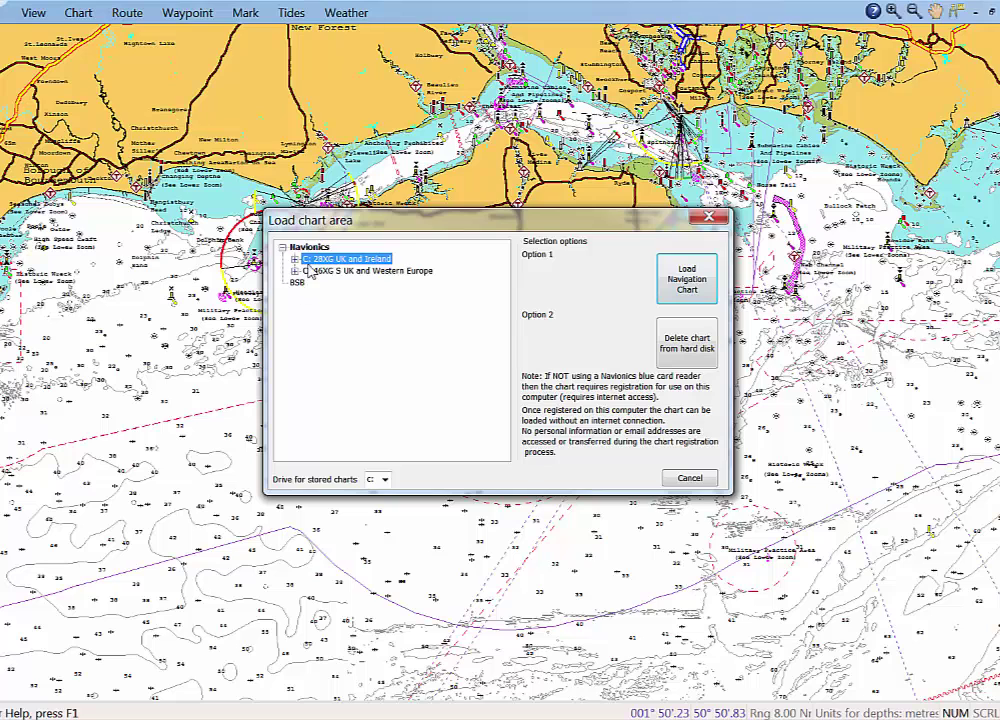
pyautogui.click(313, 271)
pyautogui.click(614, 280)
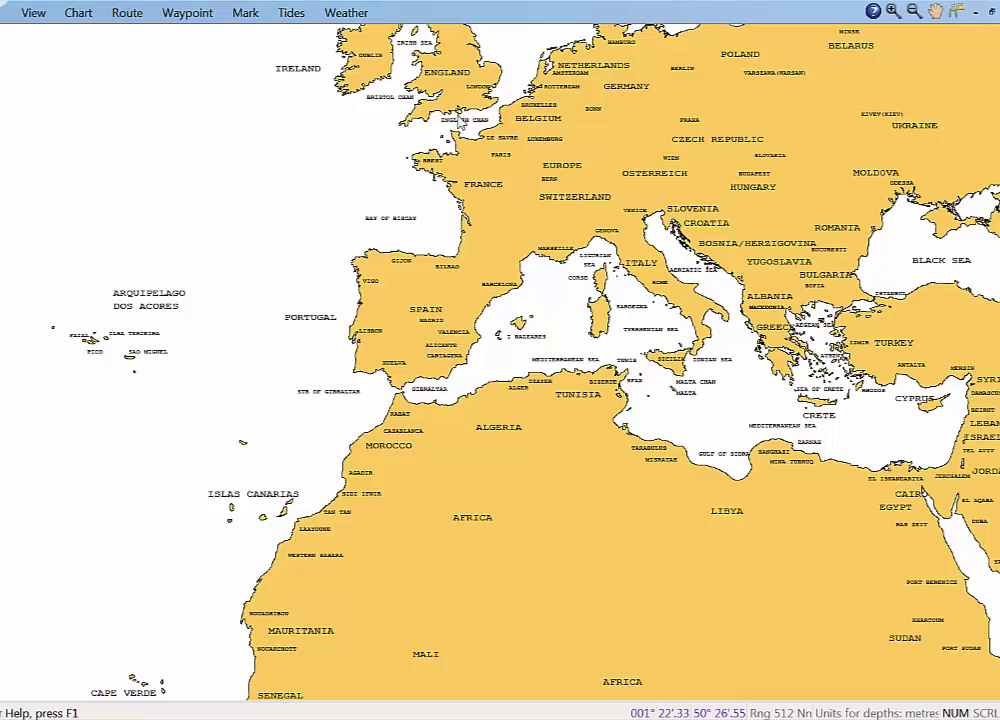
# Add a mark named Fish1 off the Isle of Wight's southern tip, at about 50° 33'.24N, 001° 18'.66W.
pyautogui.click(463, 120)
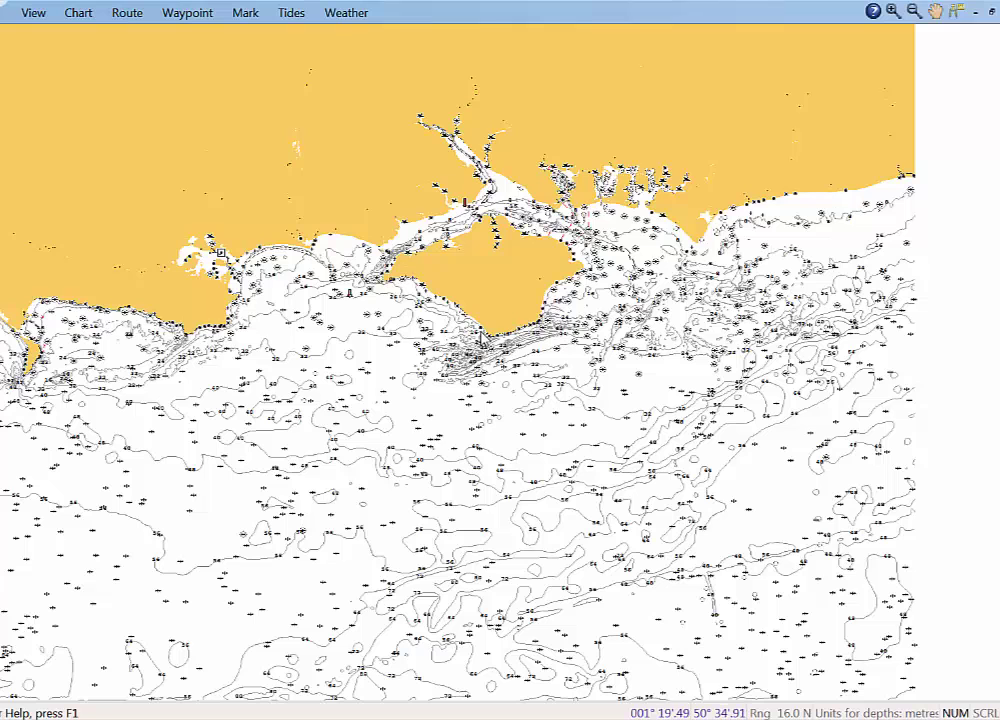
pyautogui.click(471, 328)
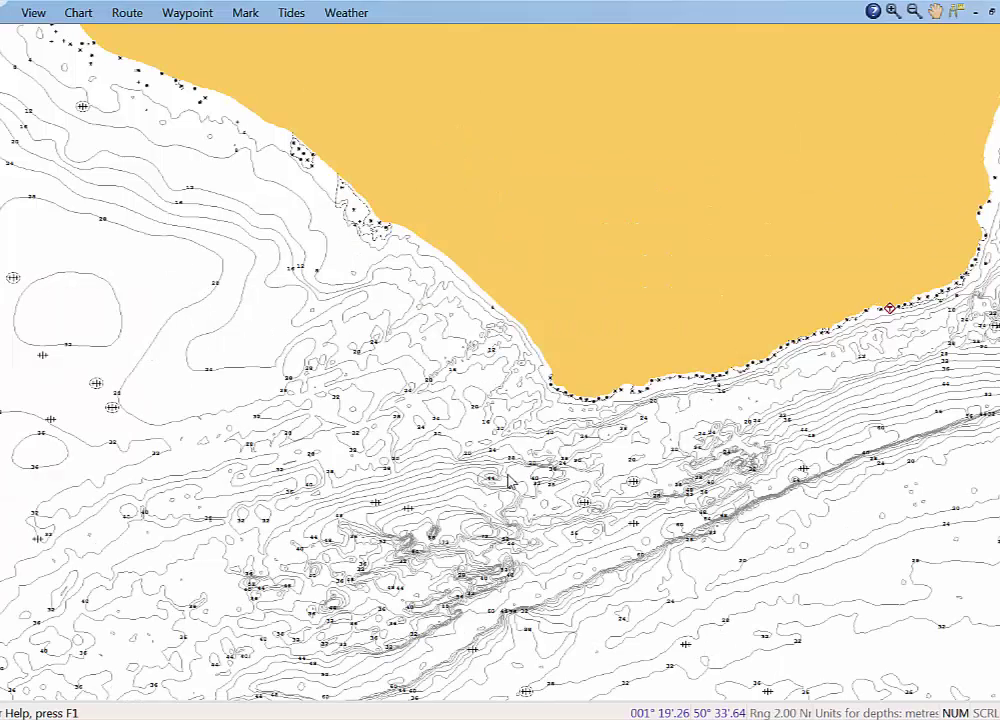
pyautogui.moveTo(323, 477); pyautogui.dragTo(576, 685)
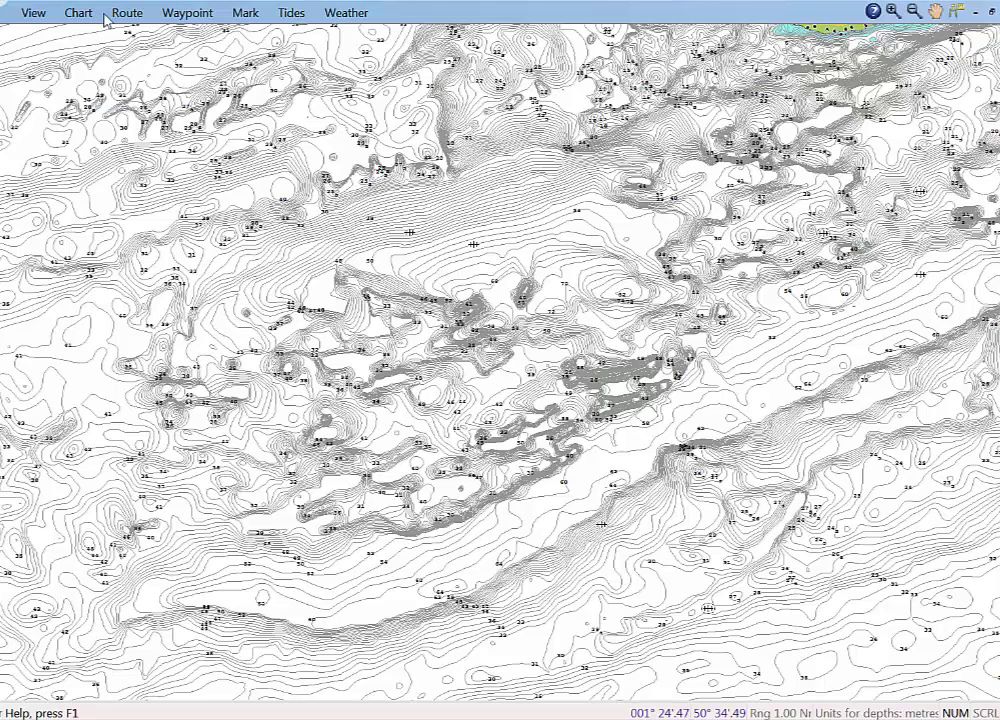
pyautogui.click(243, 14)
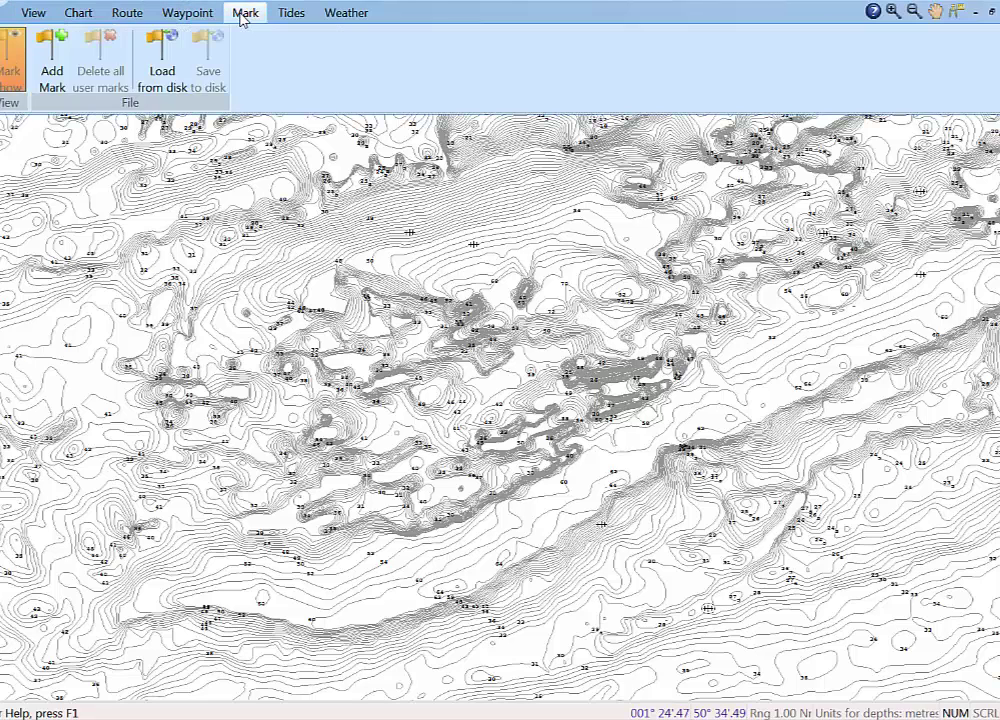
pyautogui.click(74, 67)
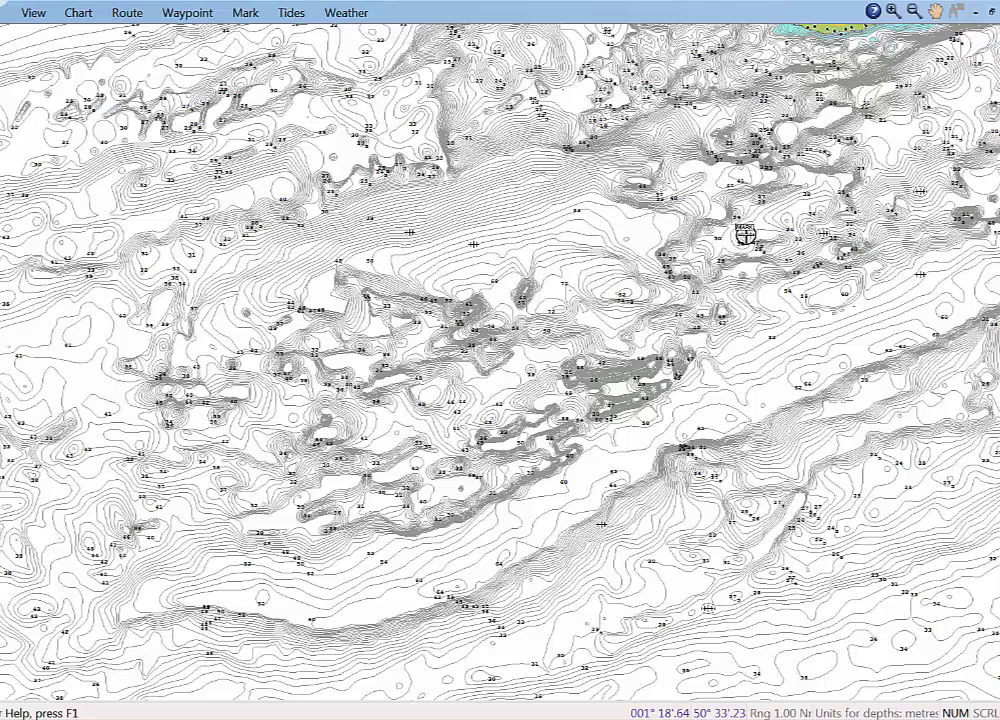
pyautogui.click(582, 183)
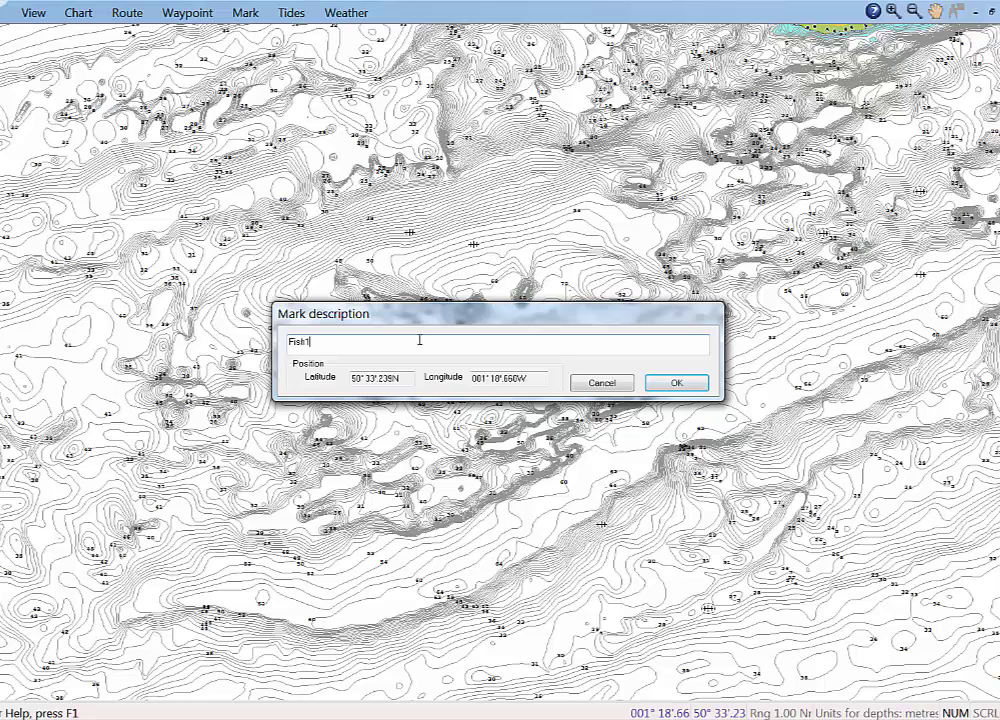
pyautogui.press('Return')
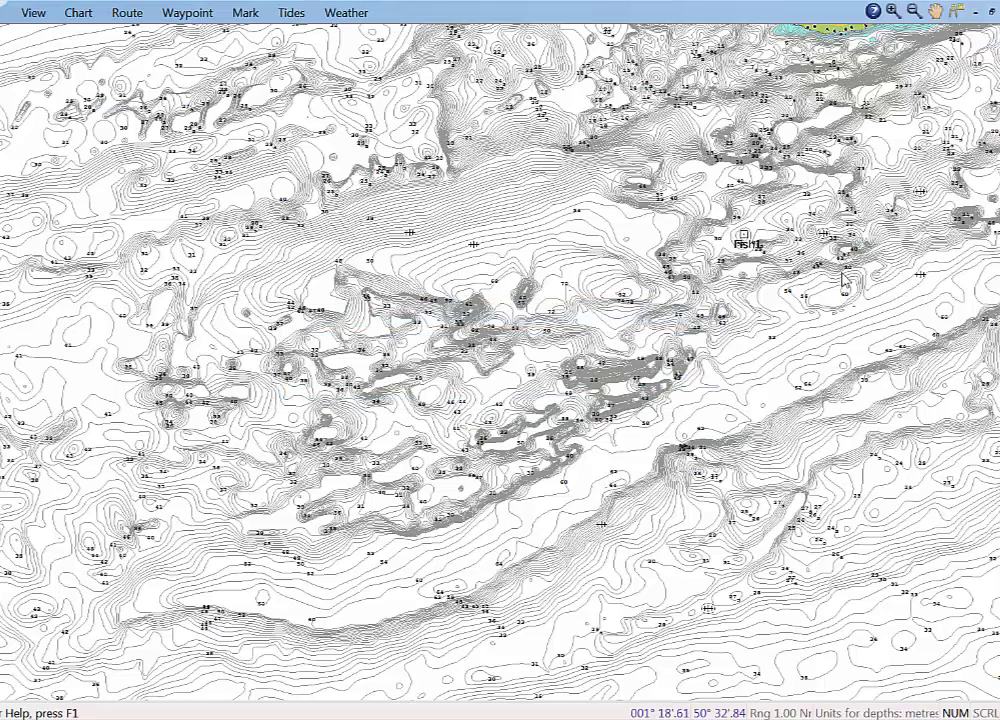
# Load the Navionics 46XG S UK and Western Europe area from drive C as a navigation chart instead of SonarCharts.
pyautogui.click(78, 12)
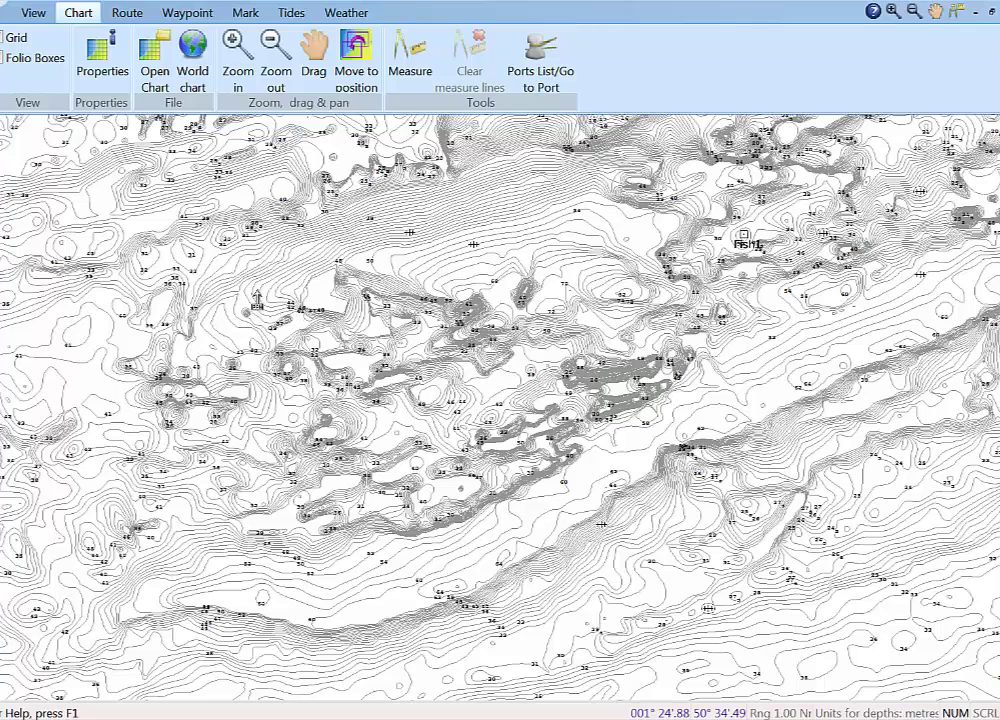
pyautogui.click(82, 13)
pyautogui.click(84, 13)
pyautogui.click(152, 78)
pyautogui.click(190, 145)
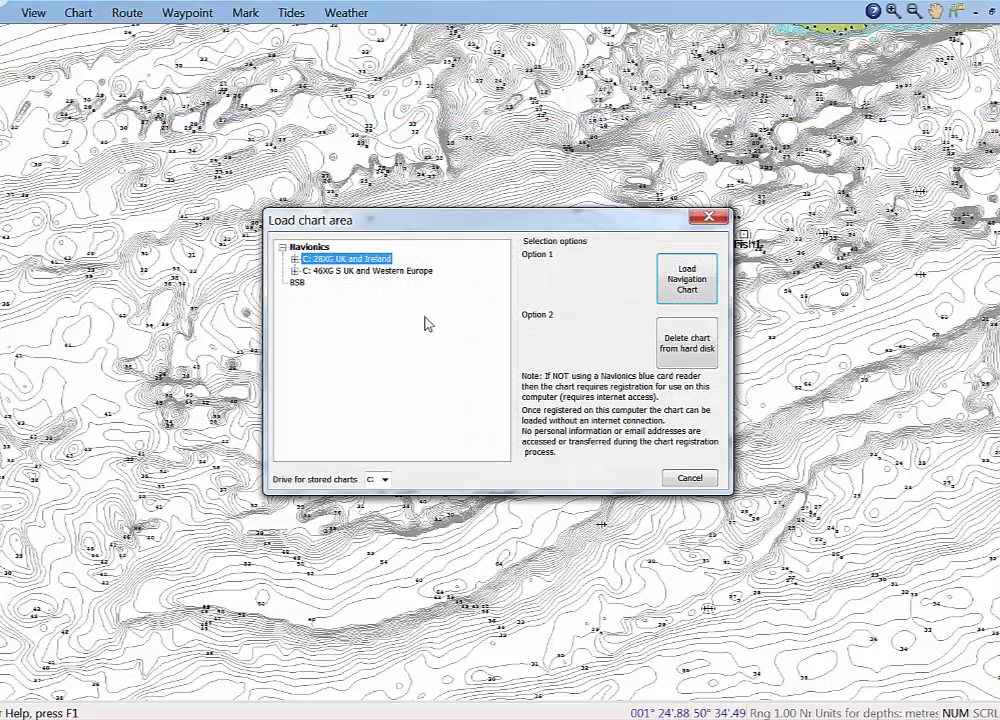
pyautogui.click(350, 272)
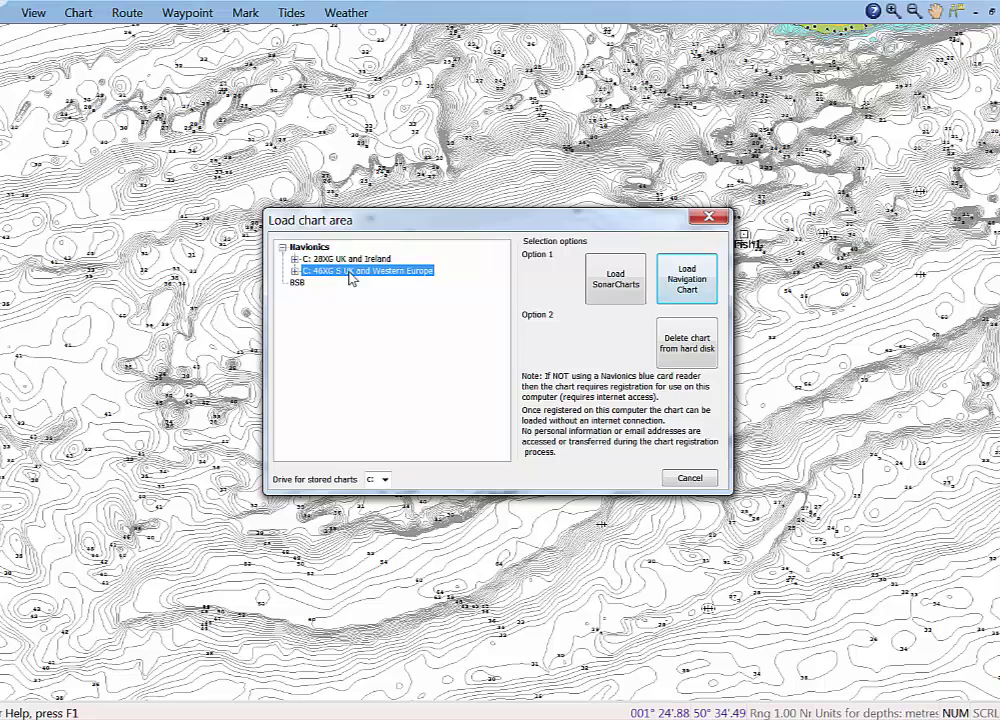
pyautogui.click(686, 280)
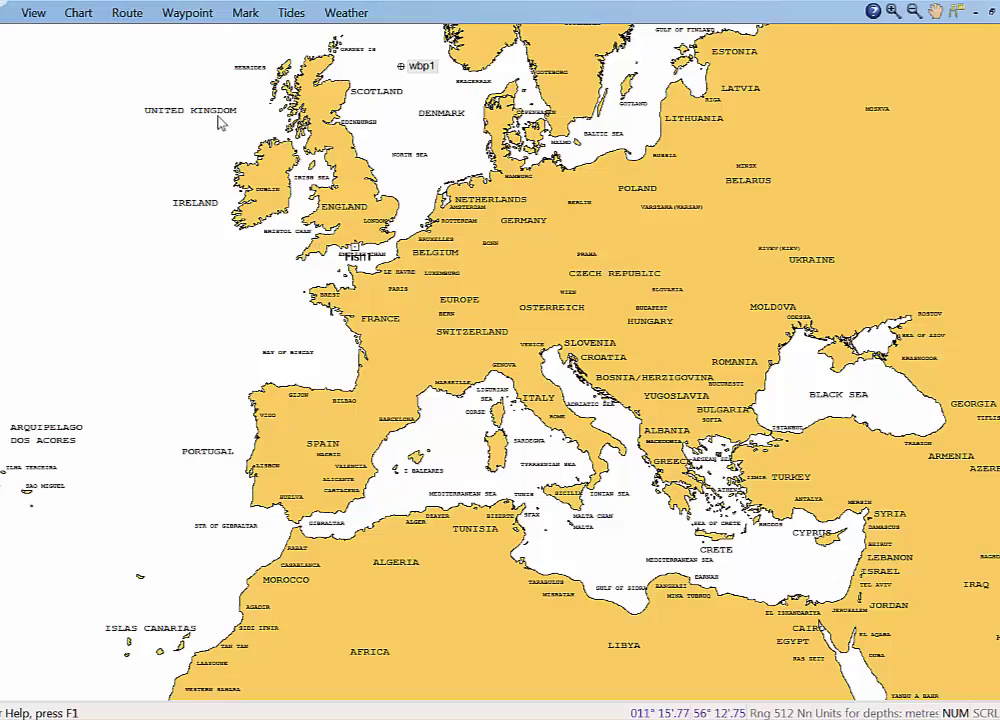
# Zoom in on the Fish1 mark south of the Isle of Wight to a range of 4.00 Nm.
pyautogui.moveTo(350, 245); pyautogui.dragTo(263, 182)
pyautogui.scroll(3, 268, 187)
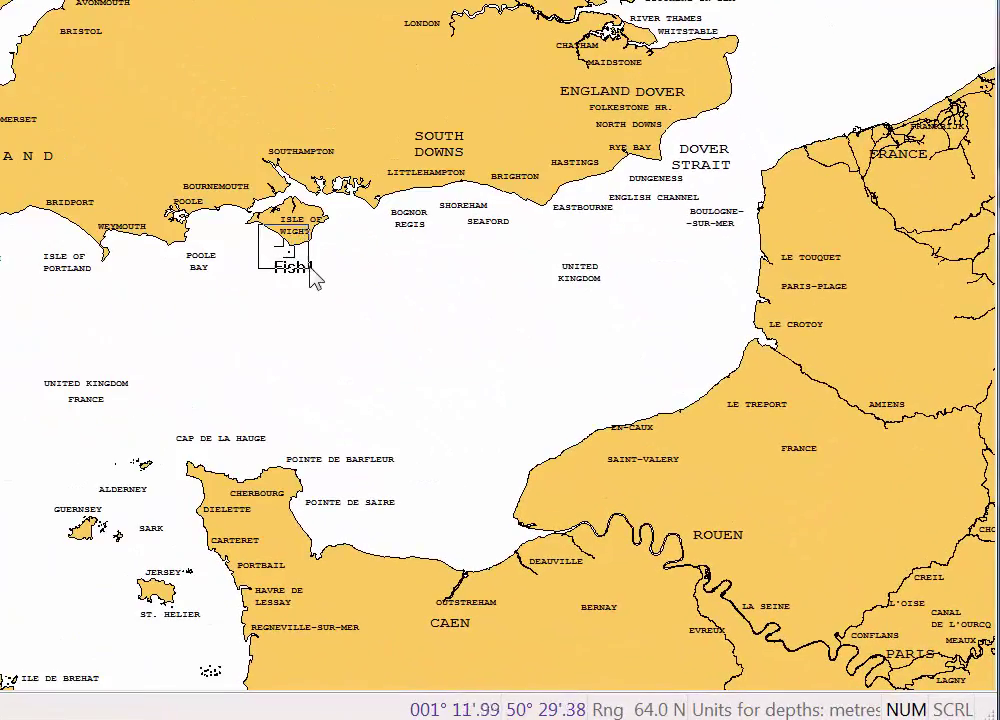
pyautogui.scroll(3, 295, 272)
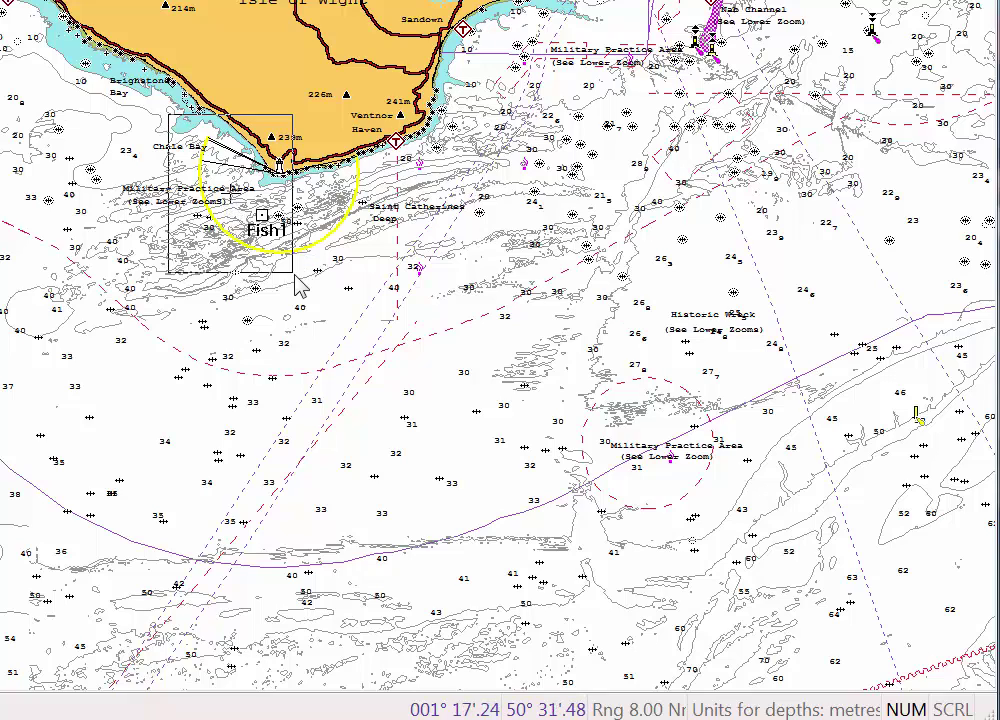
pyautogui.scroll(1, 297, 283)
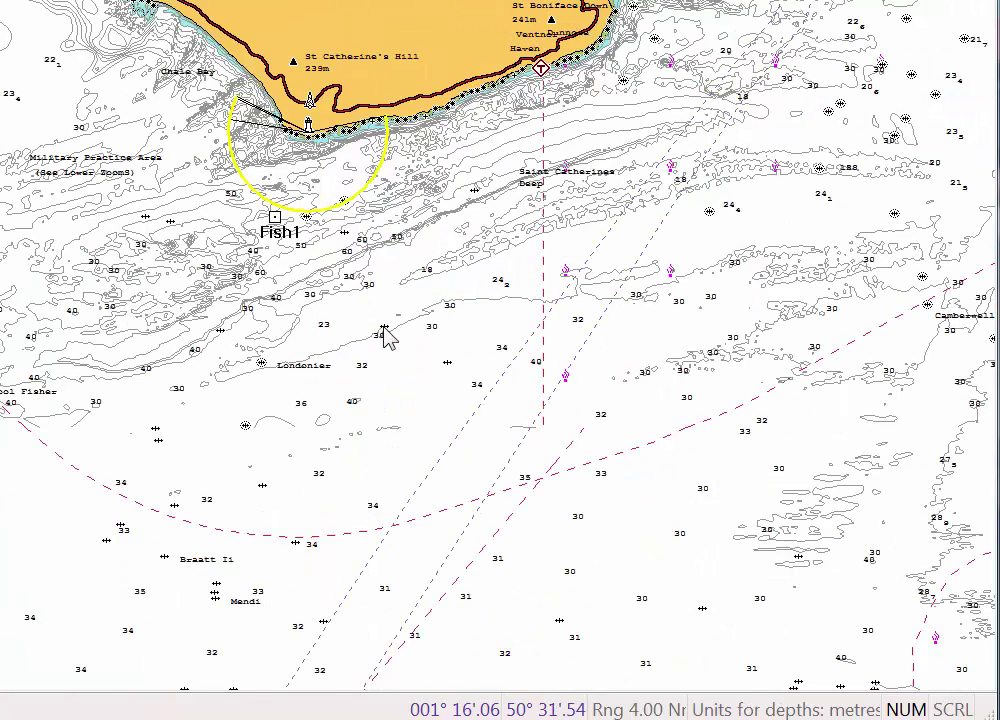